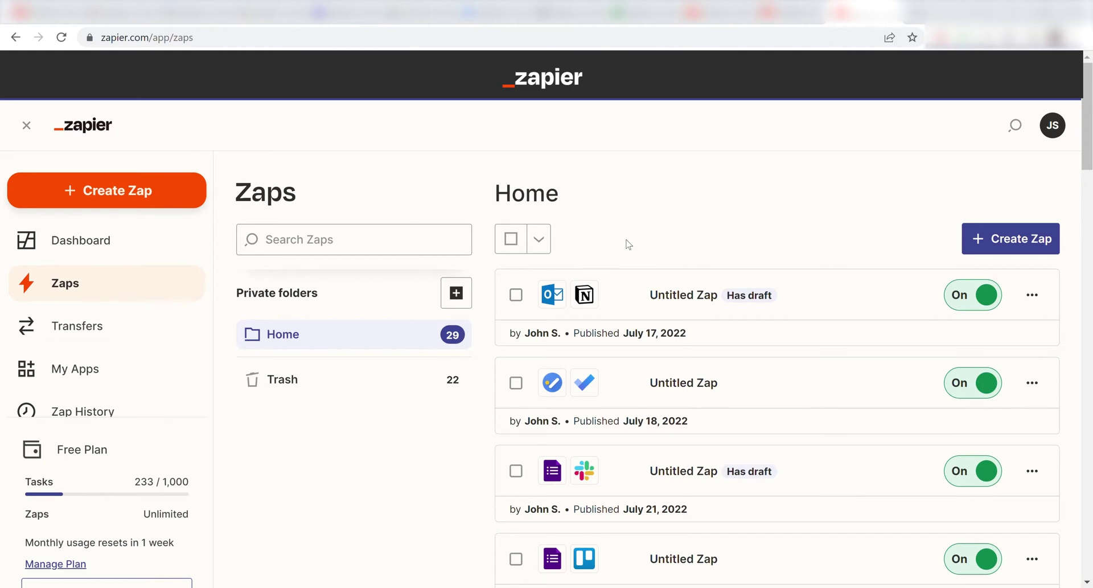
# - Create a new Zap triggered by the Instagram event New Media Posted in My Account
pyautogui.click(159, 192)
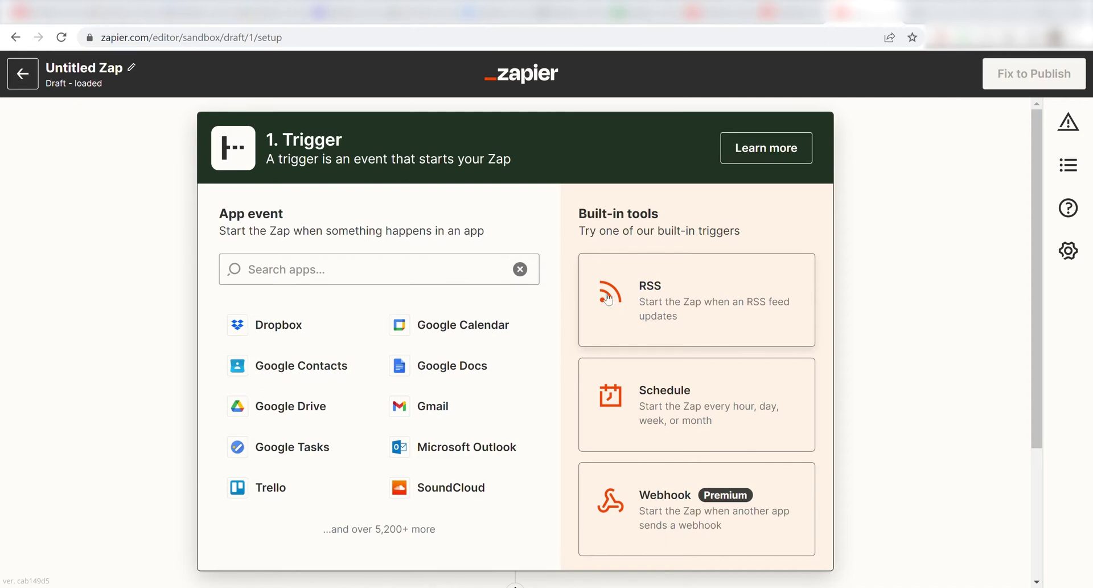
pyautogui.click(386, 274)
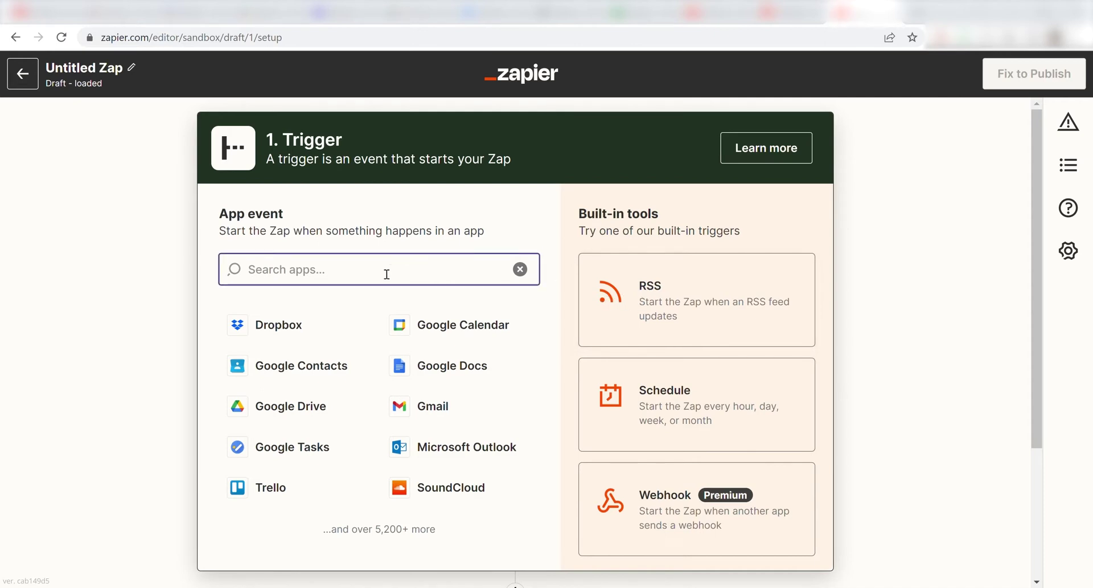
pyautogui.write('instagram')
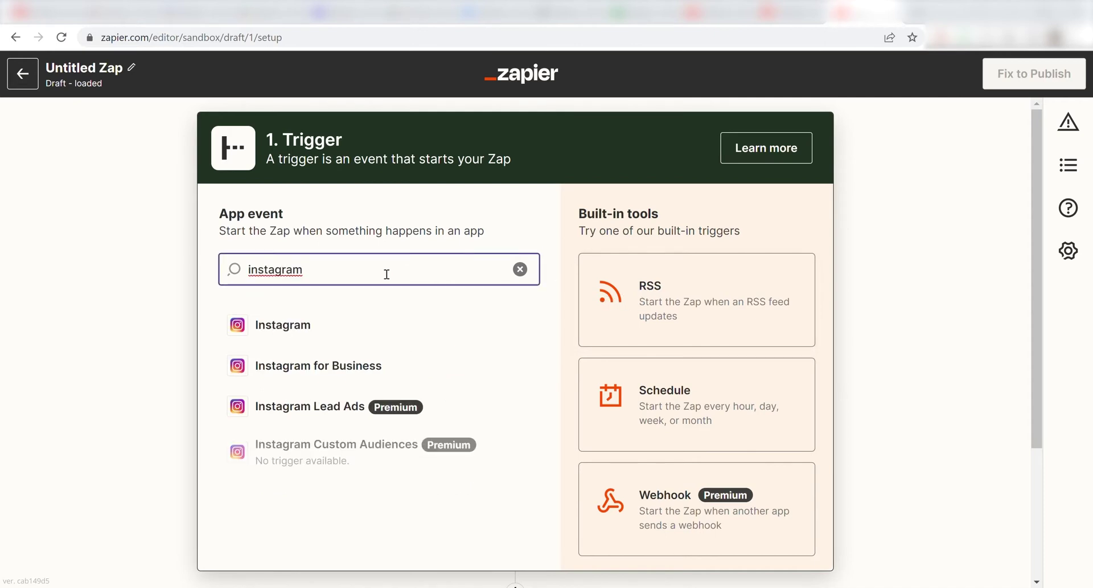
pyautogui.click(365, 337)
pyautogui.click(675, 337)
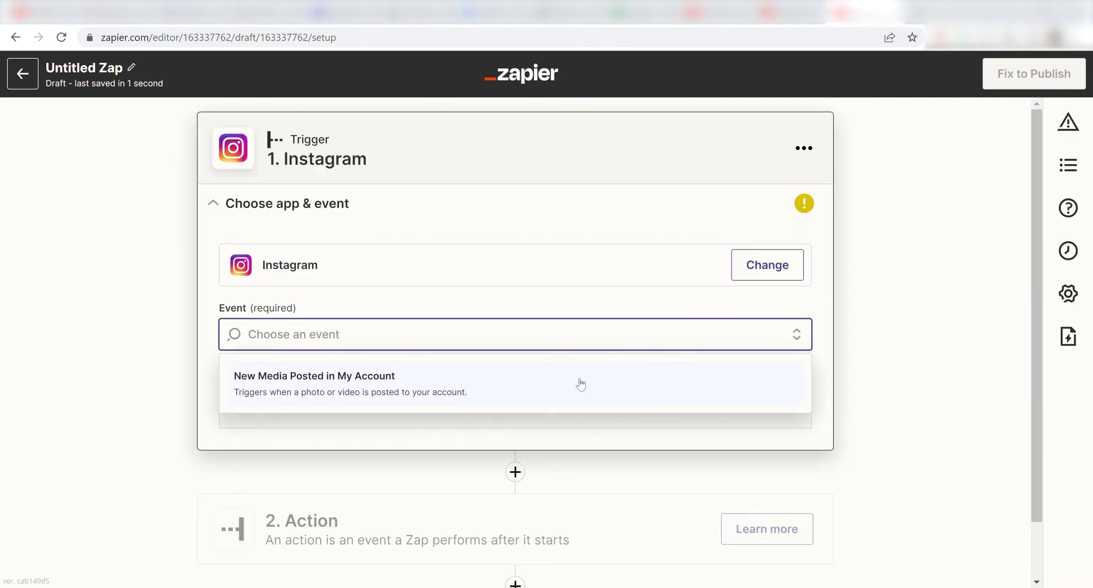
pyautogui.click(579, 382)
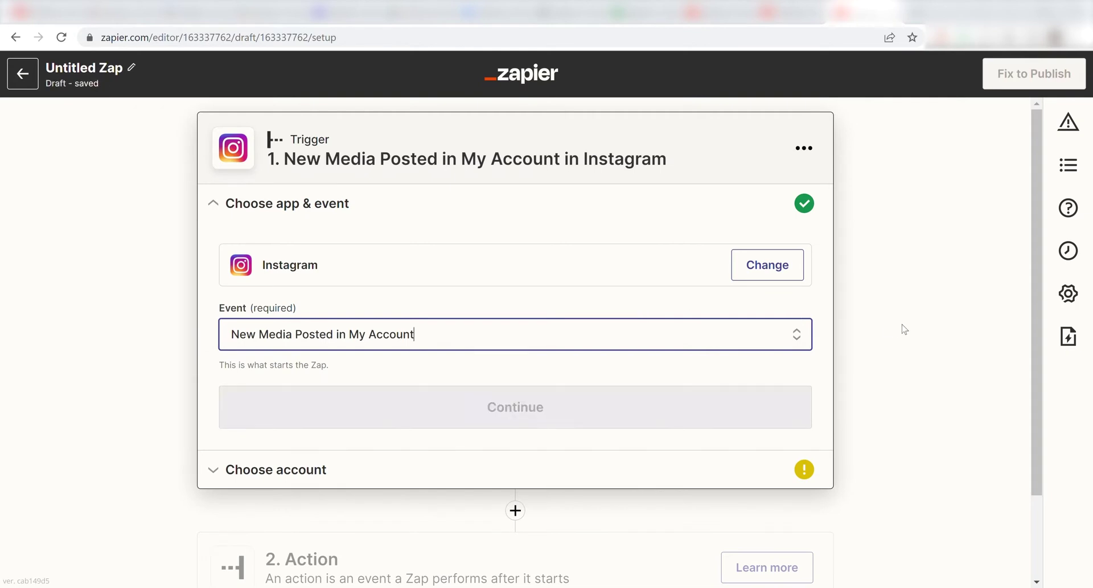
pyautogui.click(651, 342)
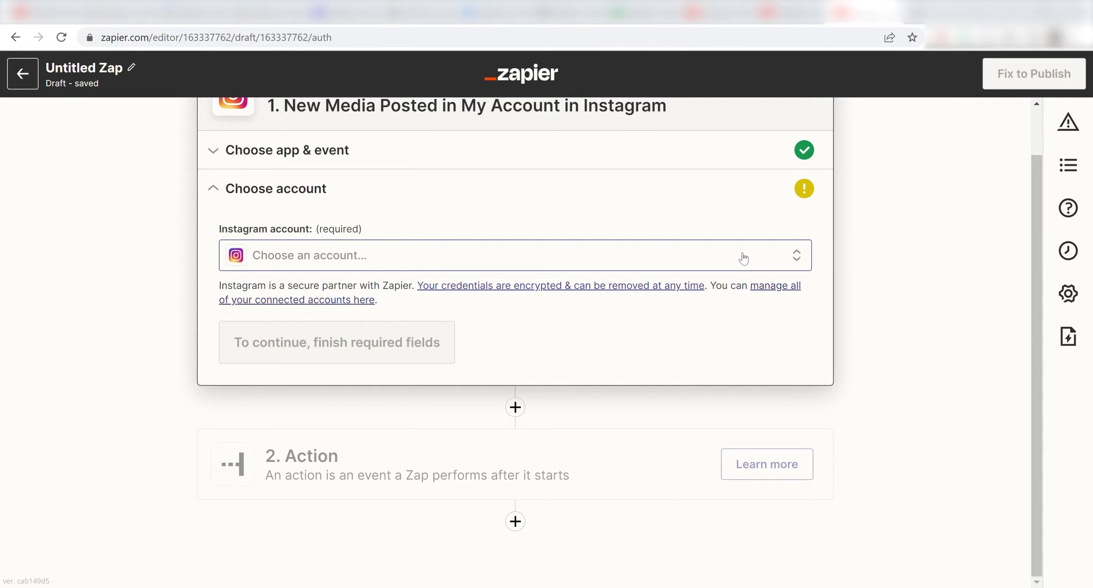
# - Connect the Instagram account to the trigger, allowing Zapier access to the profile and media information
pyautogui.click(744, 258)
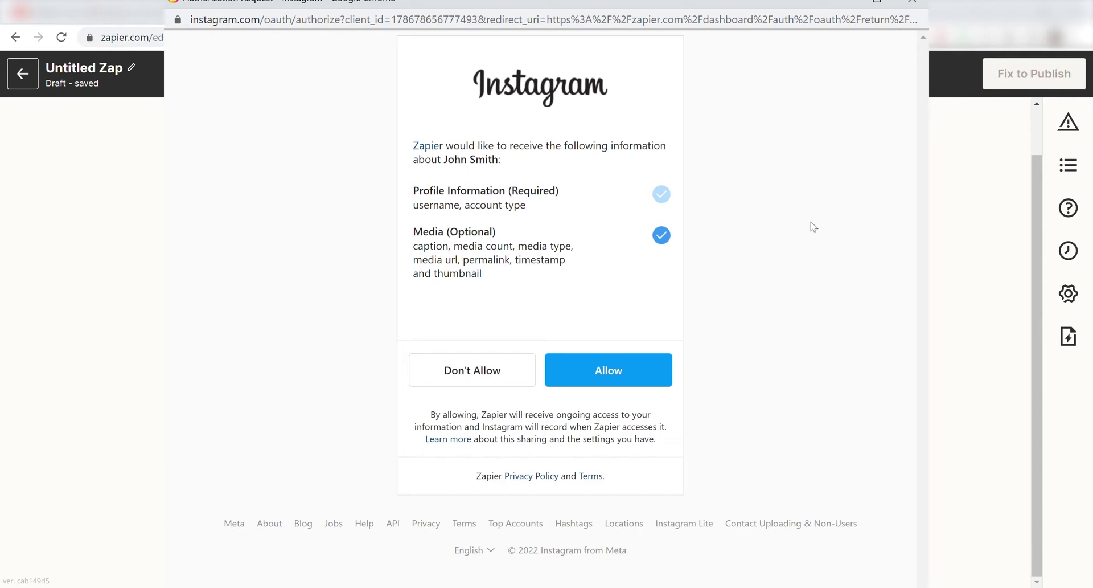
pyautogui.click(656, 382)
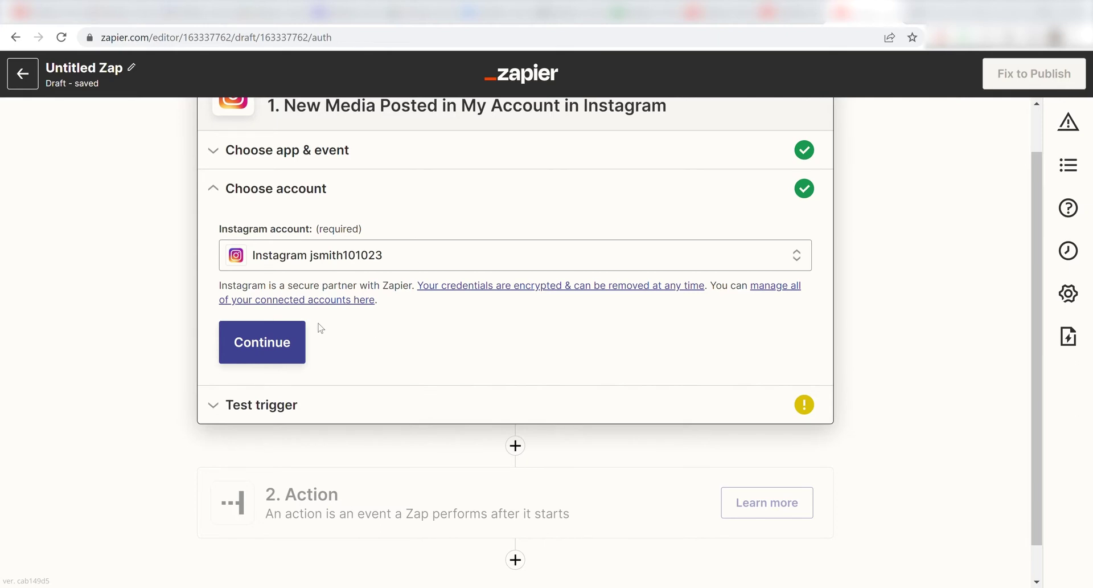
pyautogui.click(285, 340)
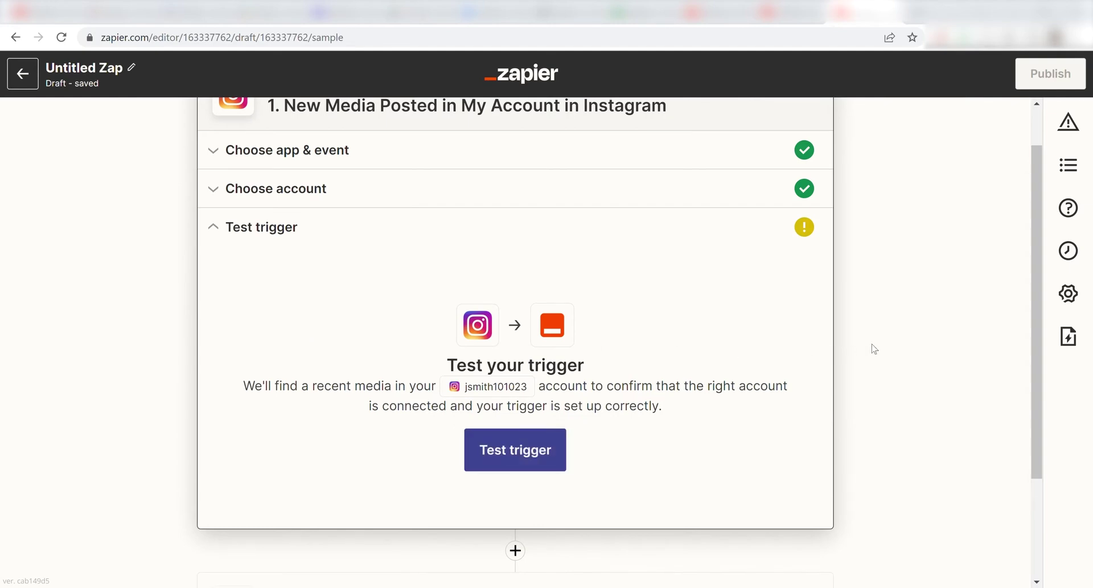
# - Test the Instagram trigger with a recent media item and continue to the action step
pyautogui.click(552, 448)
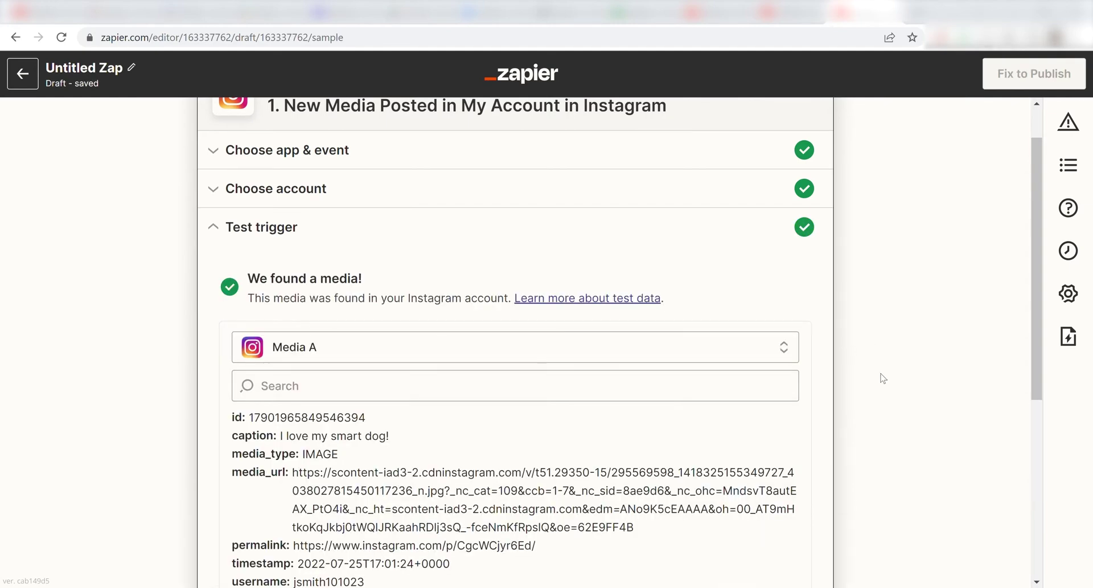
pyautogui.scroll(-6, 883, 378)
pyautogui.scroll(1, 797, 381)
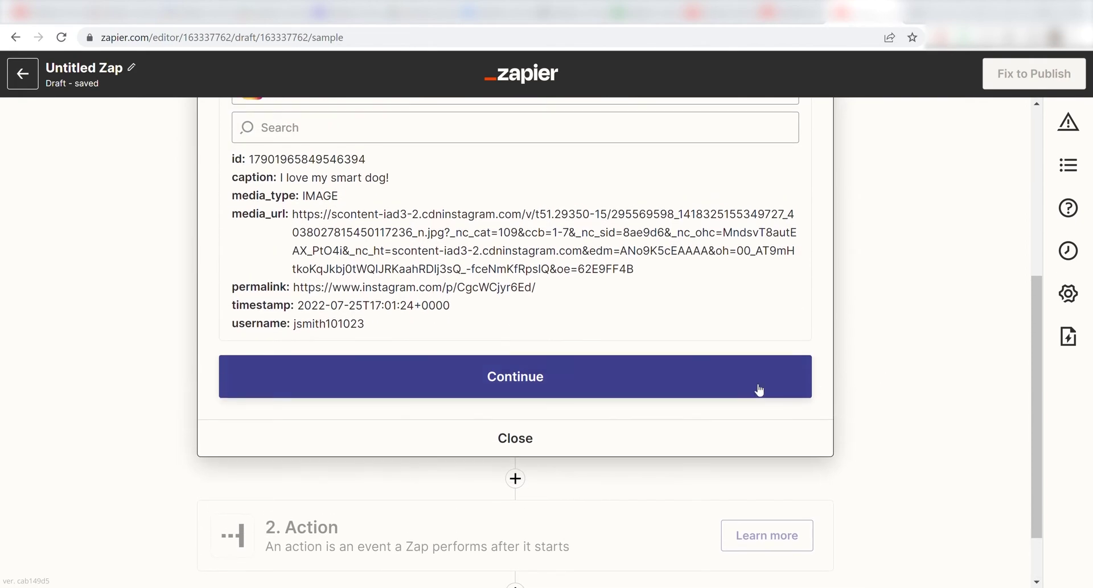
pyautogui.click(690, 379)
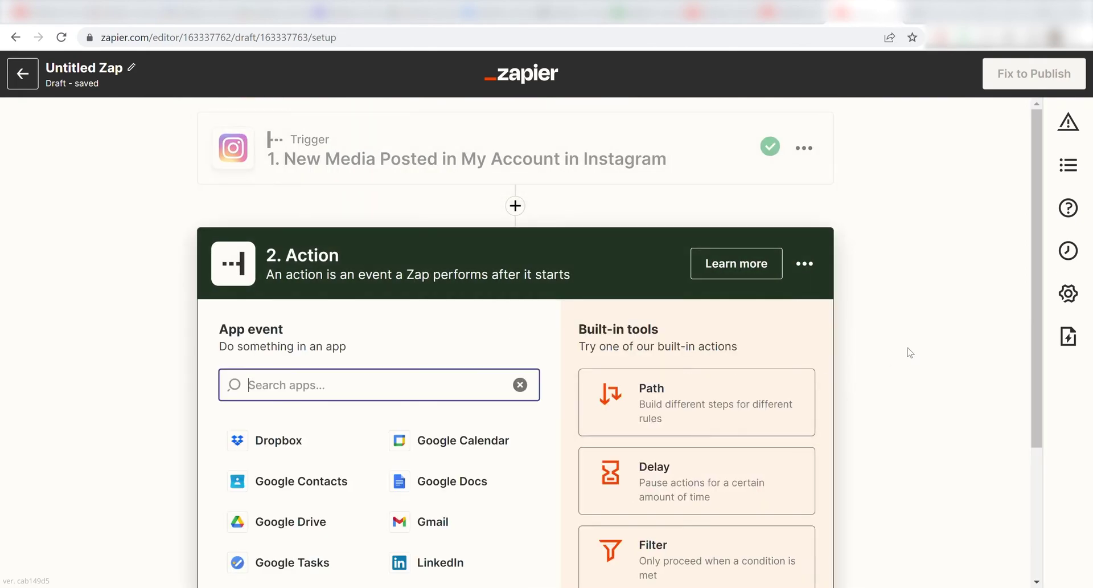
# - Set the Zap's action to Discord with the event Send Channel Message
pyautogui.write('discord')
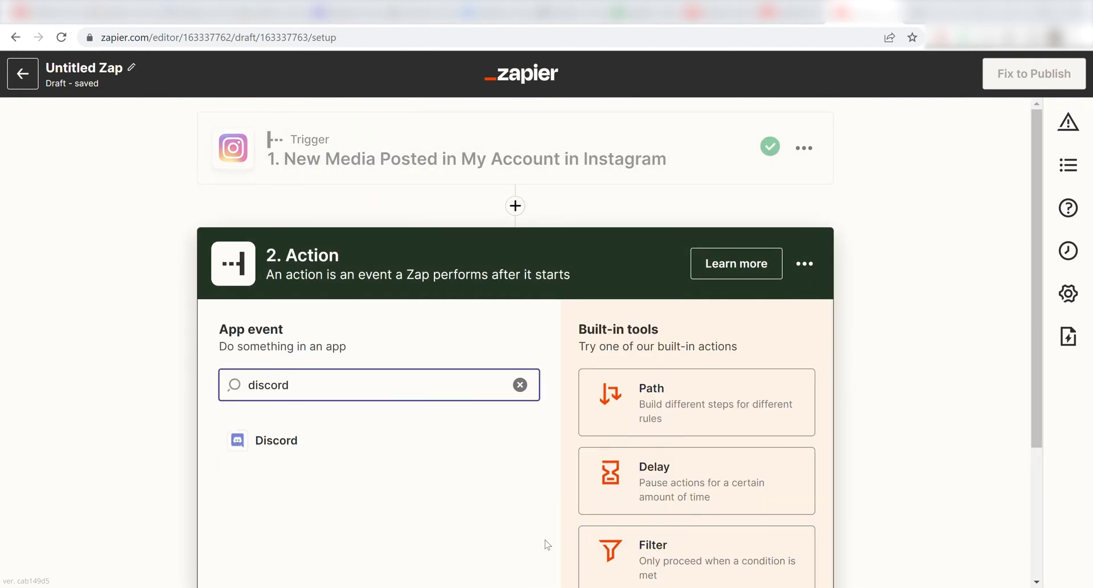
pyautogui.click(378, 446)
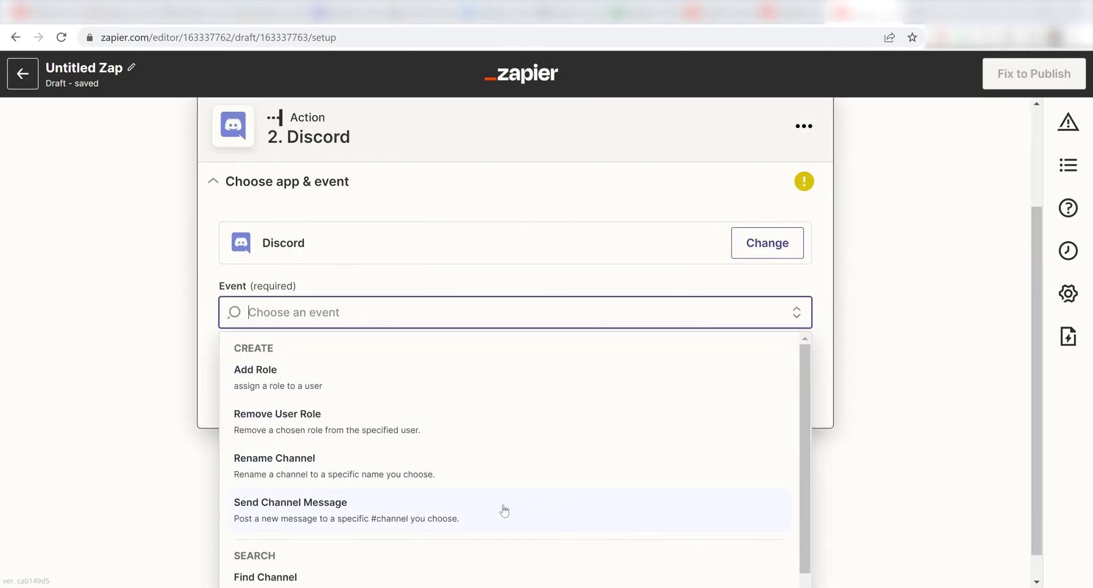
pyautogui.click(504, 510)
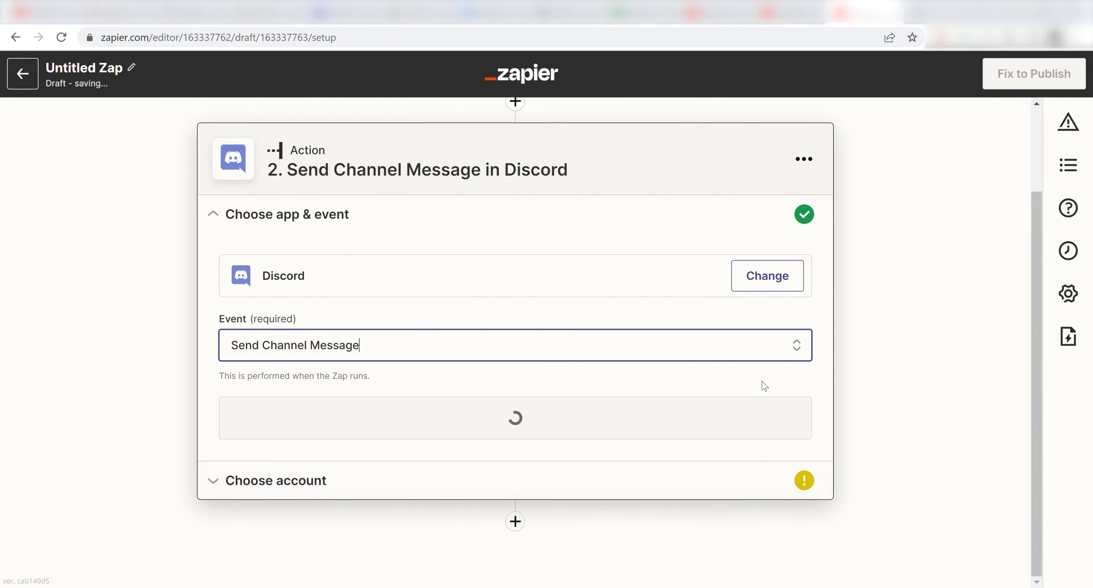
pyautogui.click(733, 425)
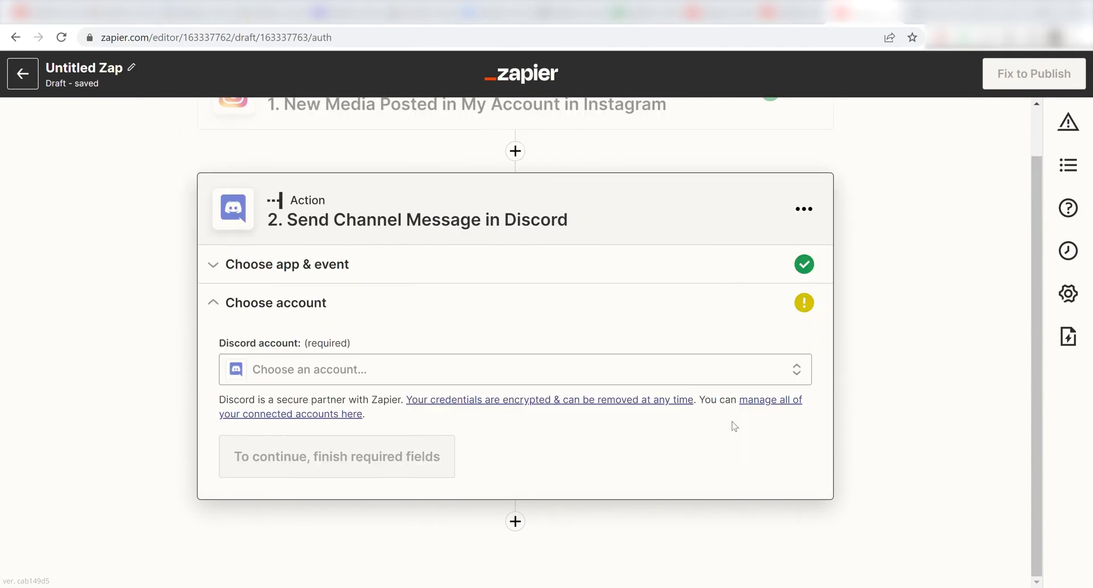
# - Connect the Discord account to the action, adding the Zapier bot to the tunes server with all requested permissions
pyautogui.click(705, 373)
pyautogui.click(656, 489)
pyautogui.click(660, 408)
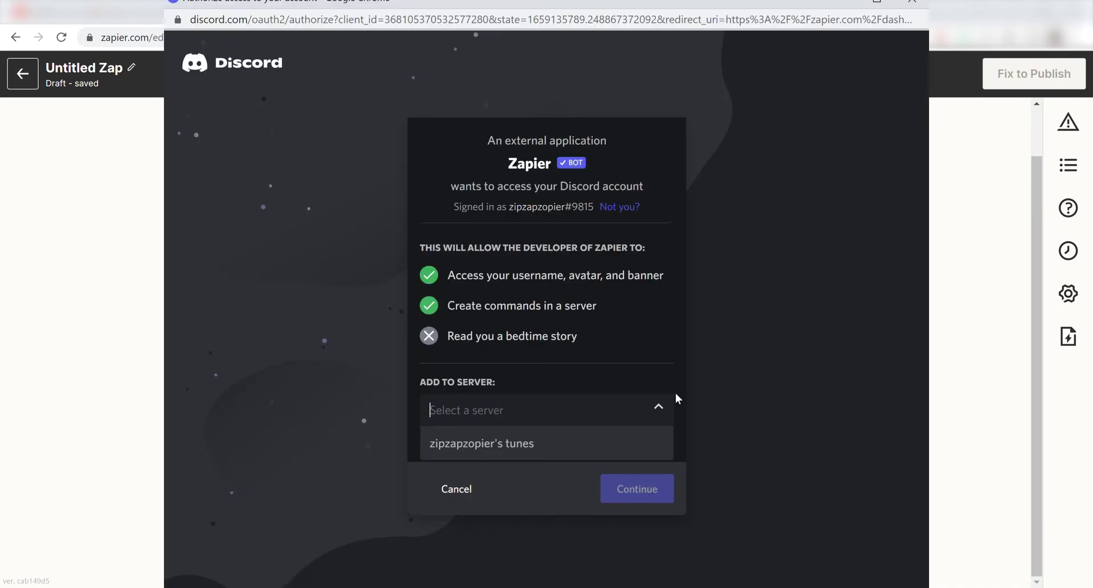
pyautogui.click(627, 443)
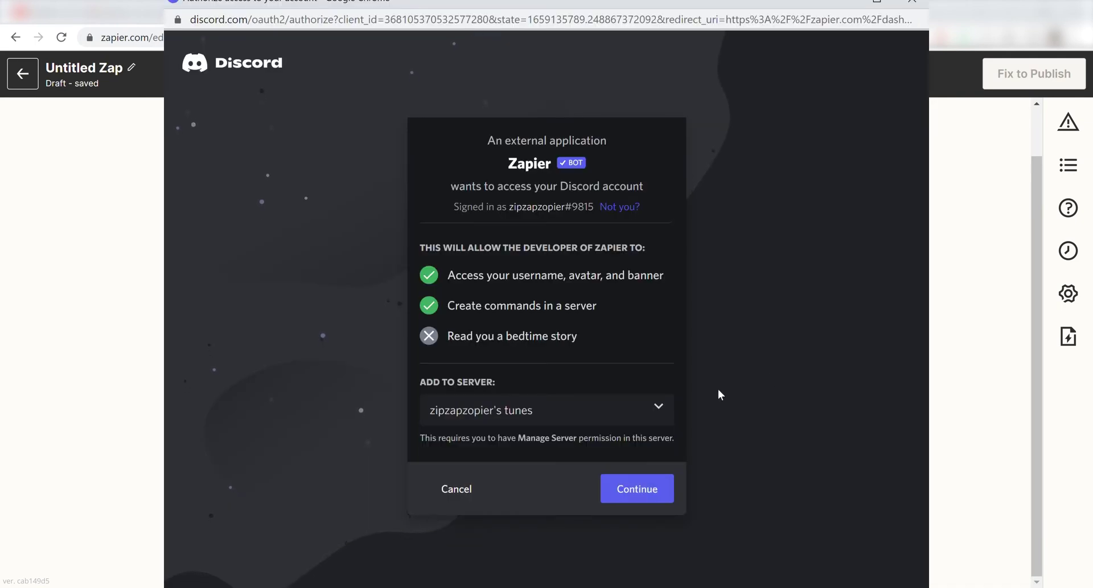
pyautogui.click(655, 488)
pyautogui.scroll(-12, 753, 324)
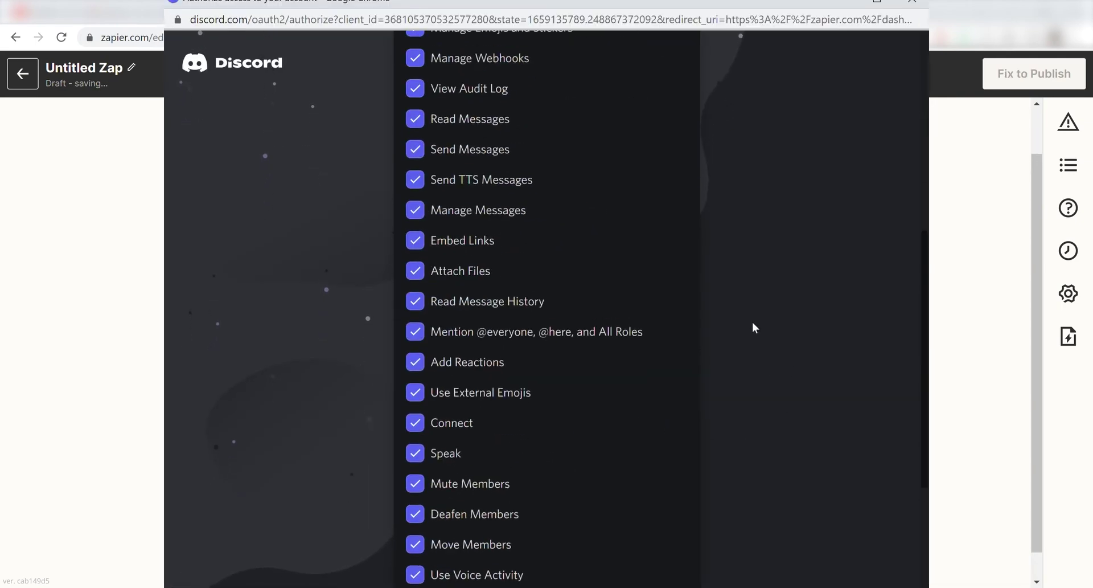
pyautogui.click(667, 575)
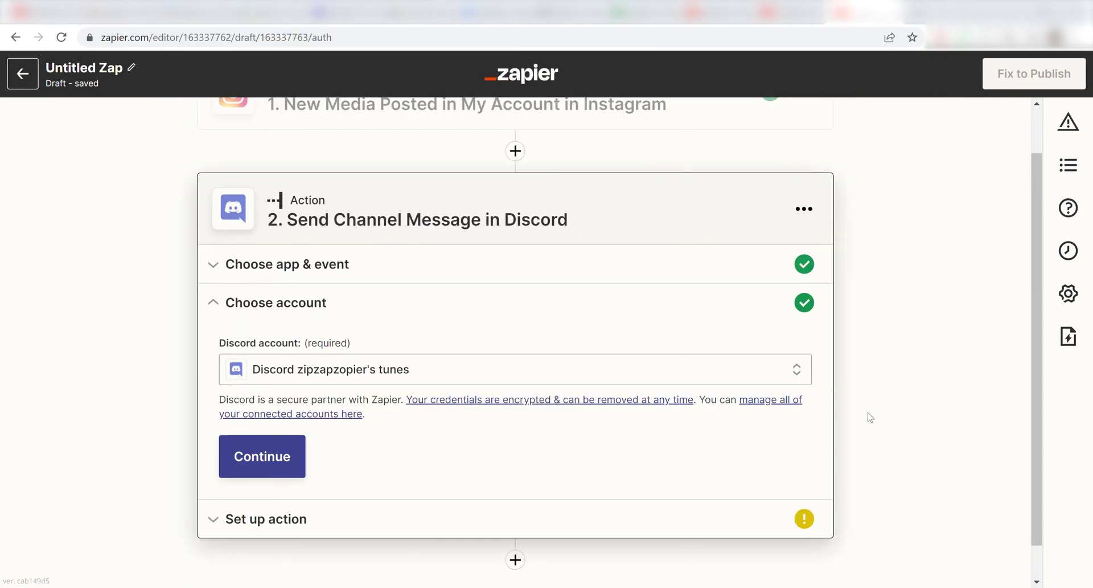
pyautogui.click(261, 456)
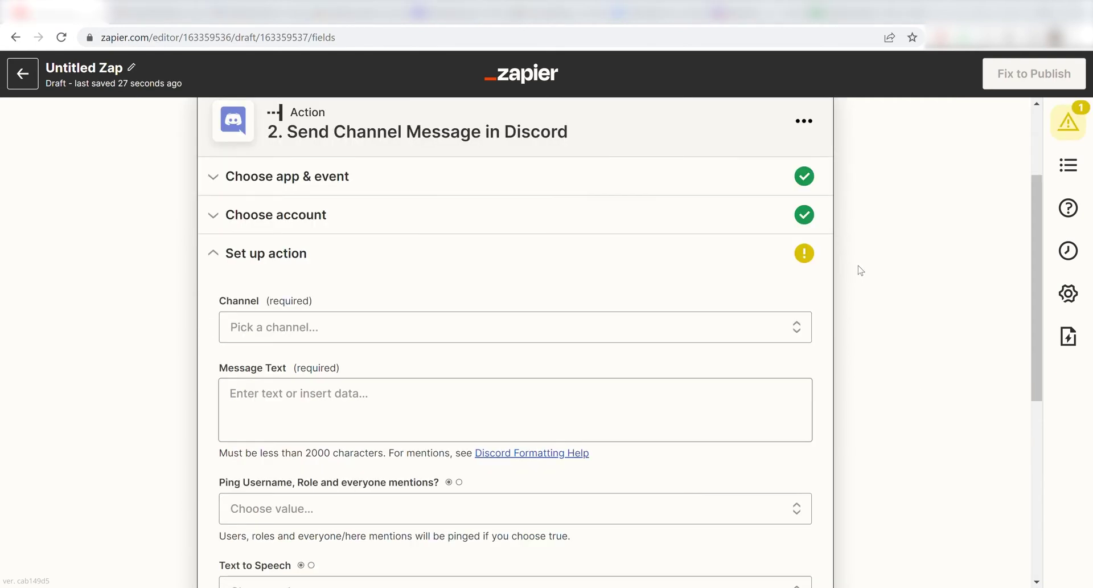
# - Choose the general channel and compose the message "check out this instagram post from" followed by the Instagram Username and Permalink fields
pyautogui.click(360, 336)
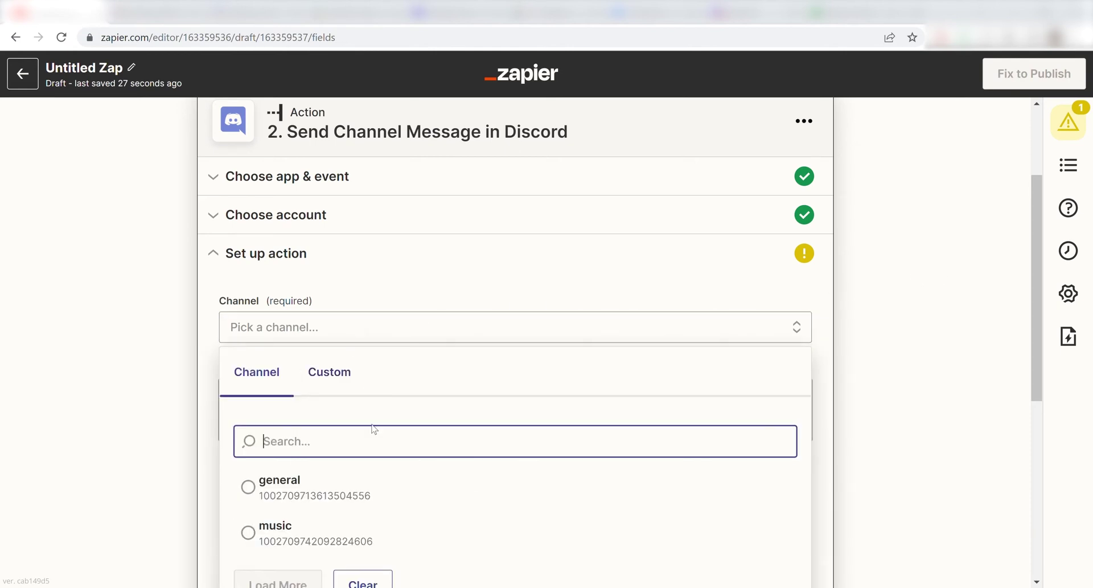
pyautogui.click(352, 488)
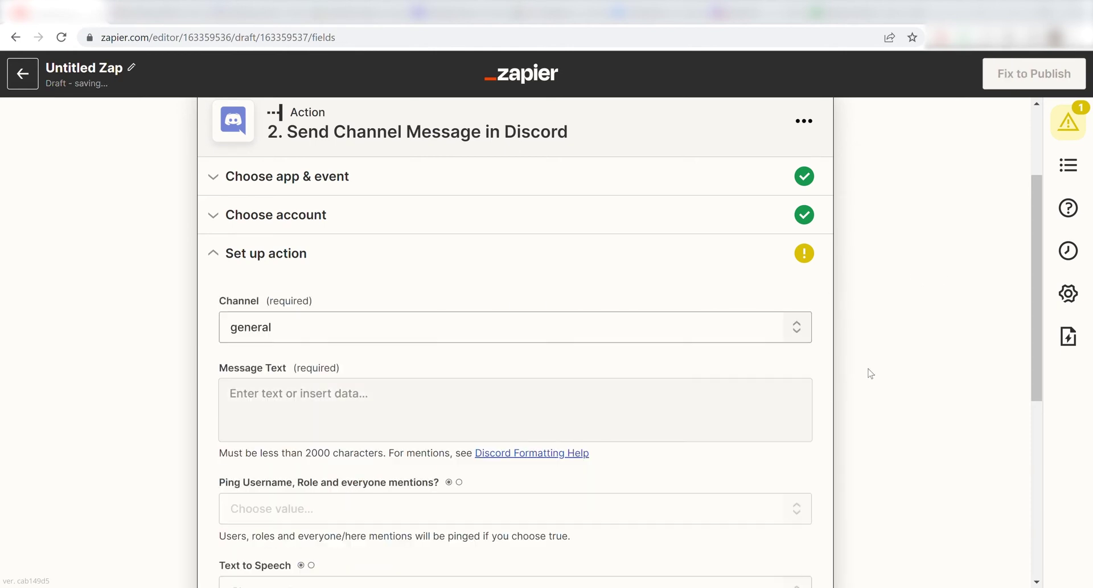
pyautogui.click(520, 416)
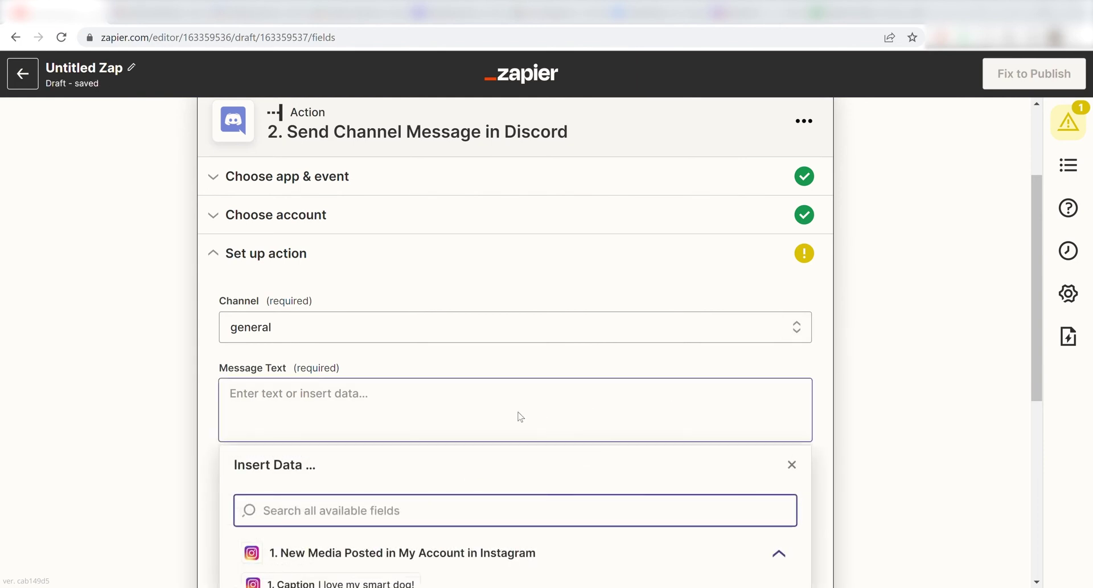
pyautogui.click(426, 396)
pyautogui.write('c')
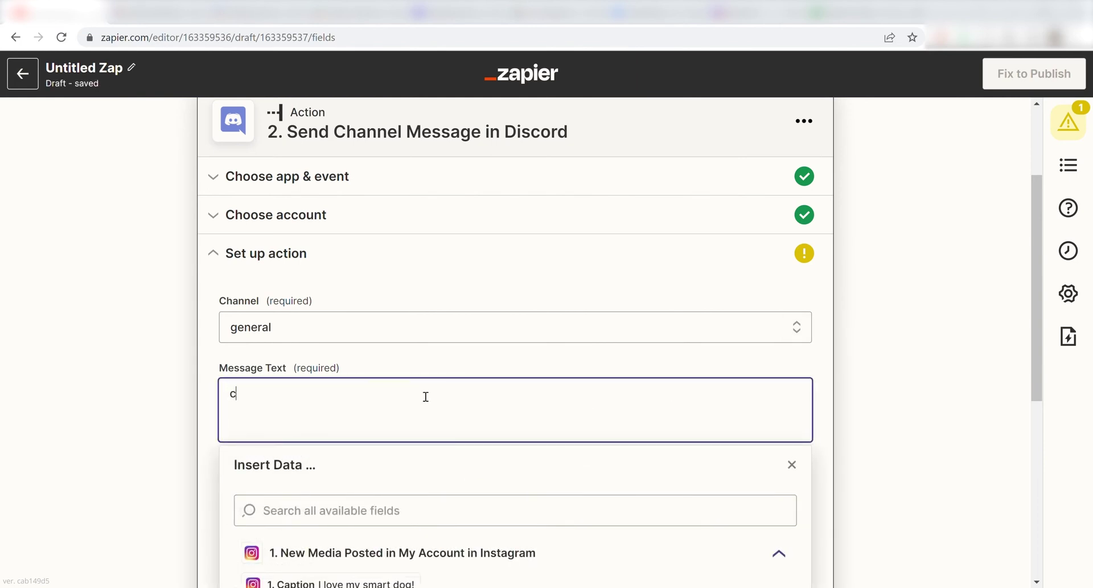
pyautogui.write('heck out this instagram post from')
pyautogui.scroll(-3, 426, 396)
pyautogui.click(323, 457)
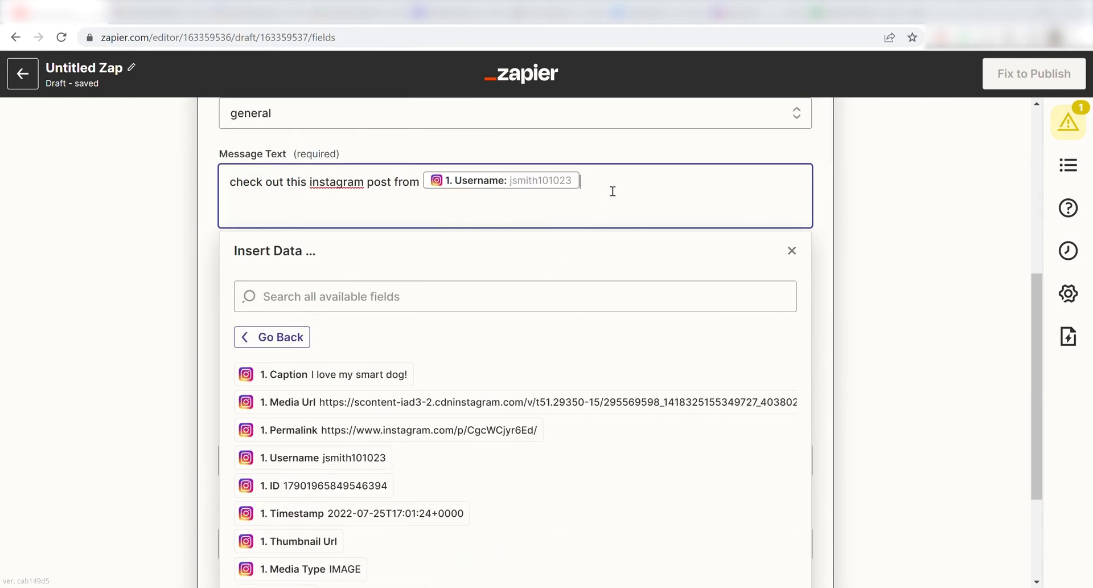
pyautogui.click(392, 429)
pyautogui.click(158, 236)
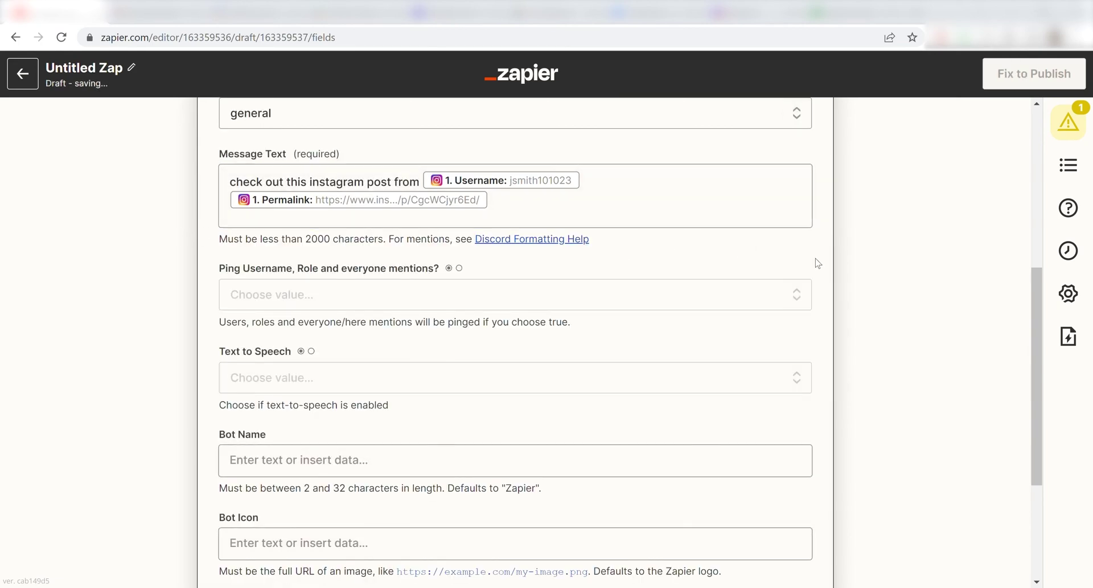
# - Set pinging of username, role and everyone mentions to False, name the bot "instabot", and continue to the action test
pyautogui.click(544, 286)
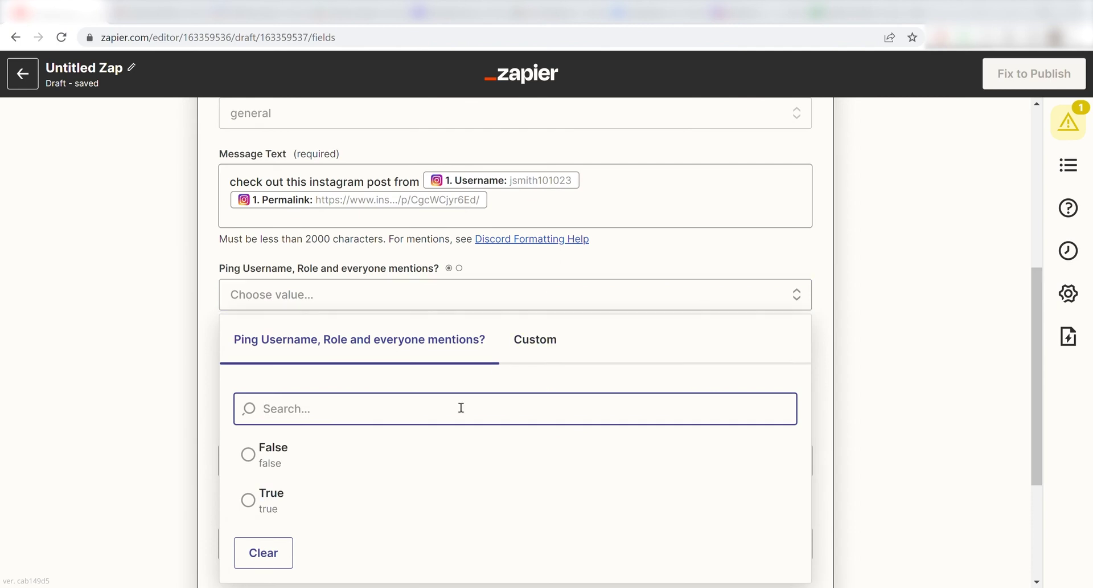
pyautogui.click(402, 458)
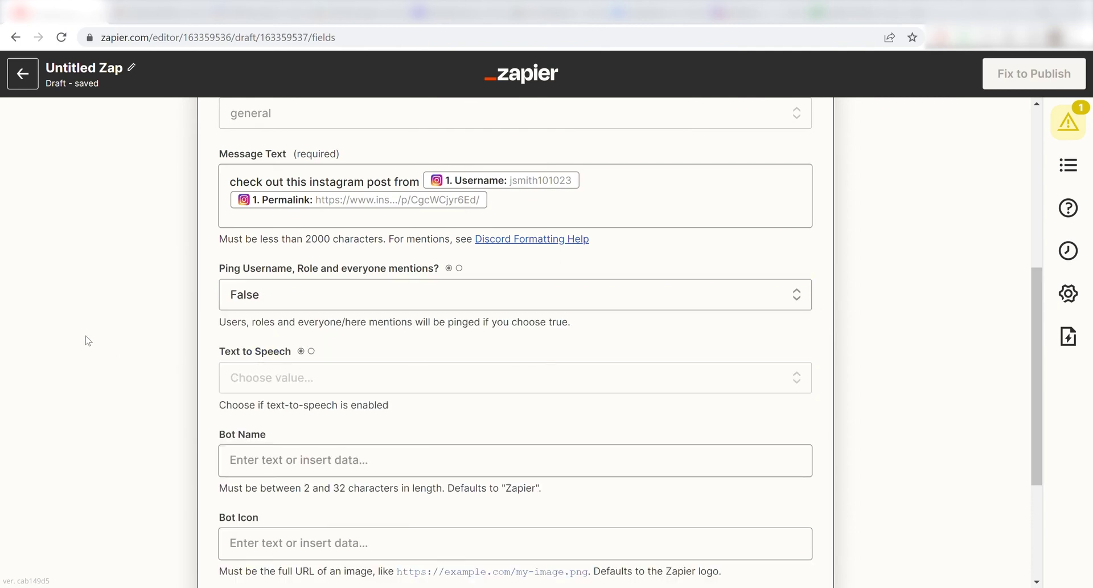
pyautogui.click(481, 460)
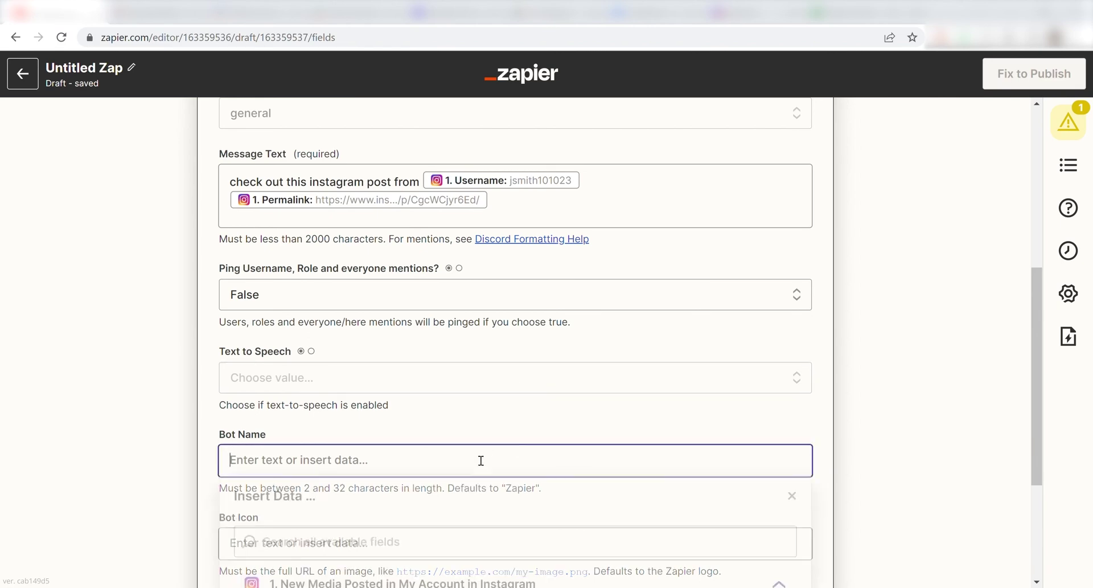
pyautogui.write('instabot')
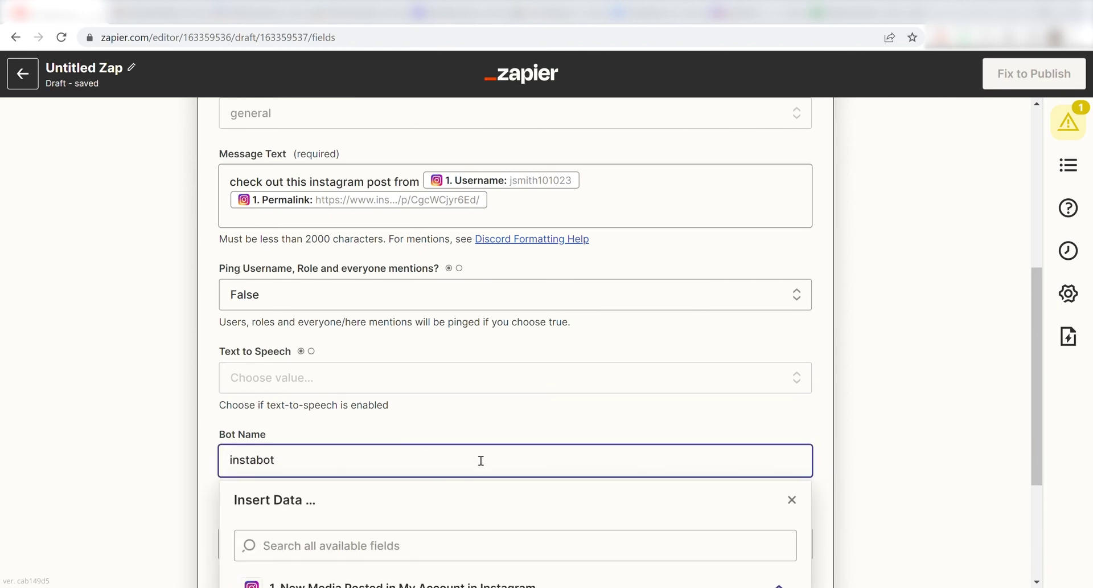
pyautogui.click(488, 434)
pyautogui.scroll(-5, 546, 430)
pyautogui.click(406, 421)
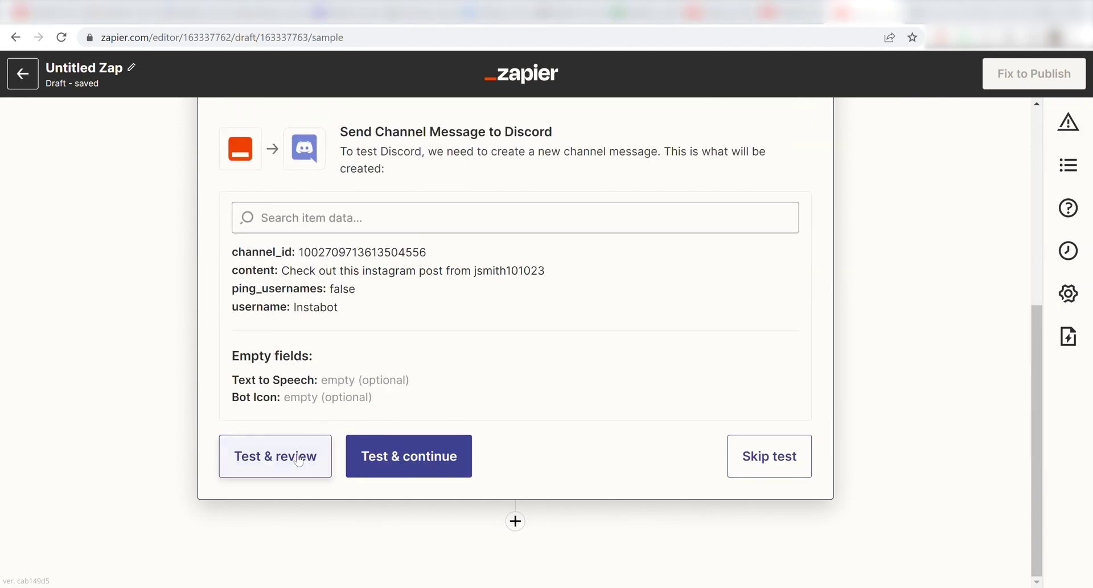
# - Send the test channel message to Discord, review it, and publish the Zap
pyautogui.click(296, 458)
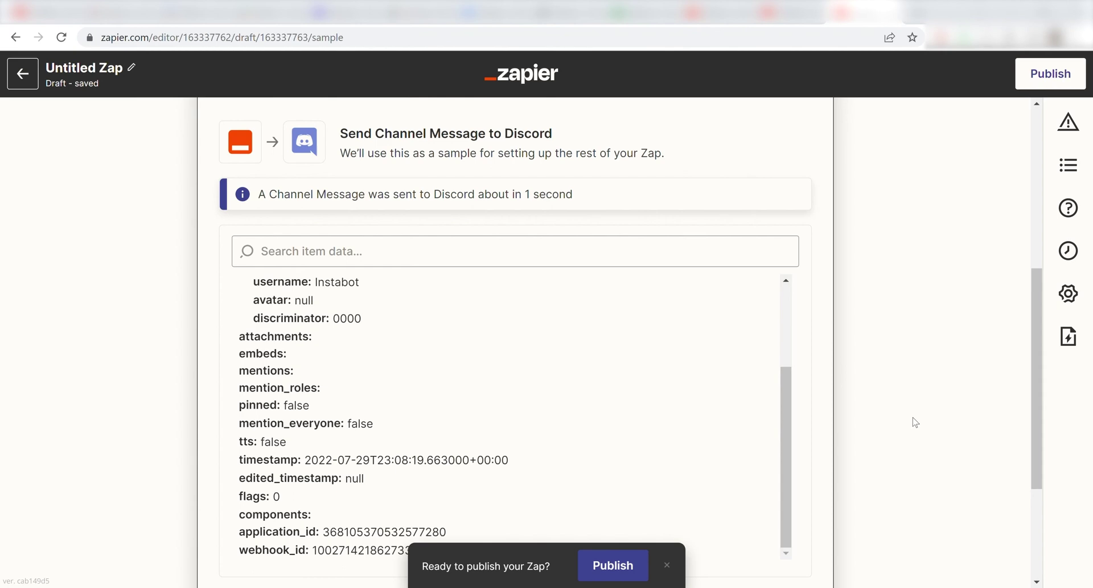
pyautogui.scroll(-2, 915, 420)
pyautogui.click(411, 419)
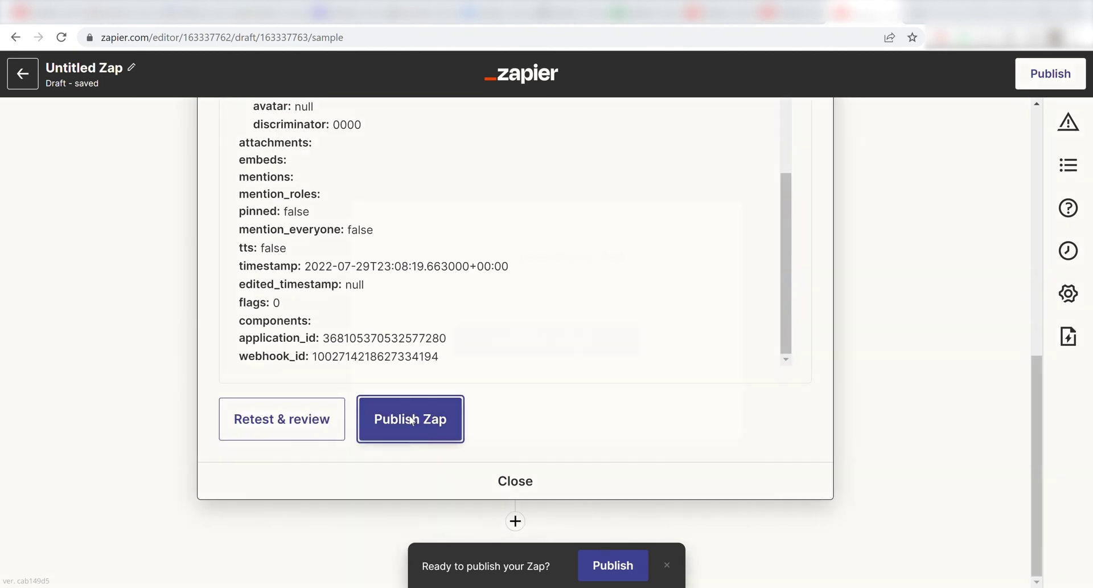
pyautogui.click(569, 342)
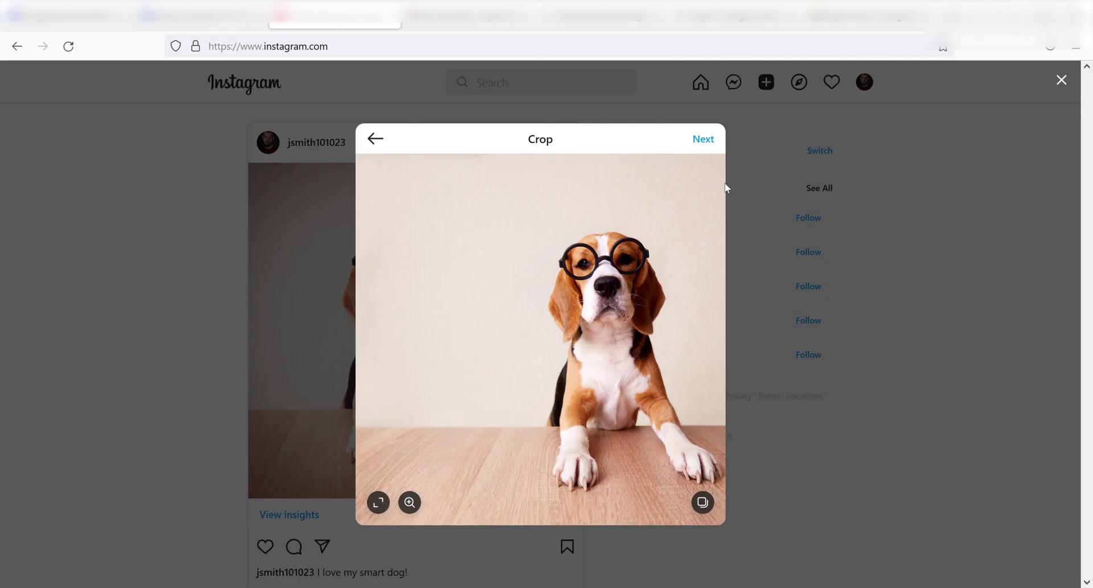
# - In Instagram, keep the dog photo's crop and Original filter for the new post and caption it "ZAPIER ROCKS!!"
pyautogui.click(706, 141)
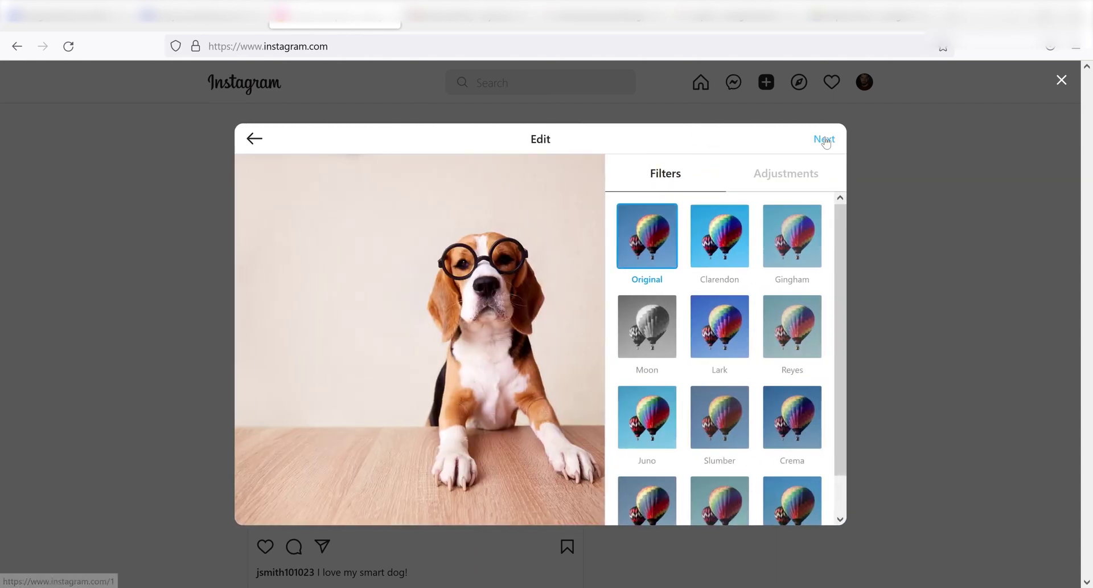
pyautogui.click(824, 140)
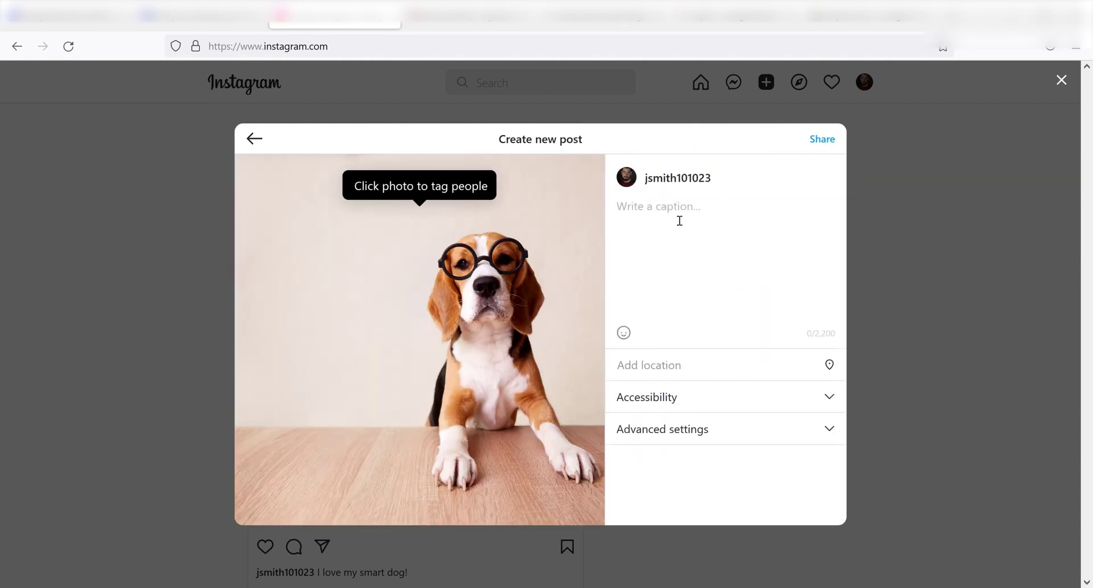
pyautogui.click(679, 220)
pyautogui.write('ZAPIE')
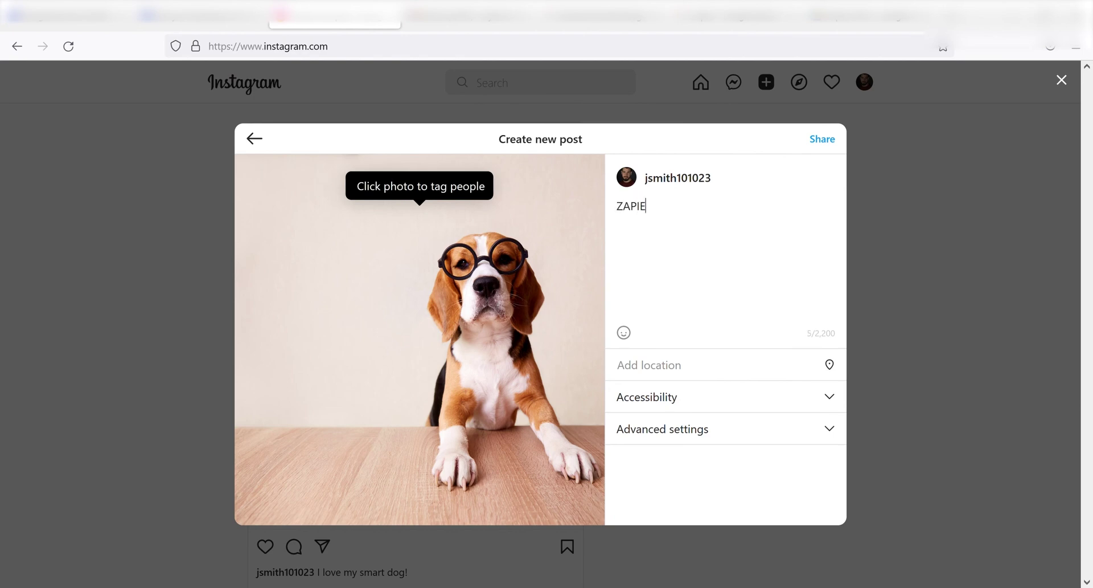
pyautogui.write('R ROCKS!!')
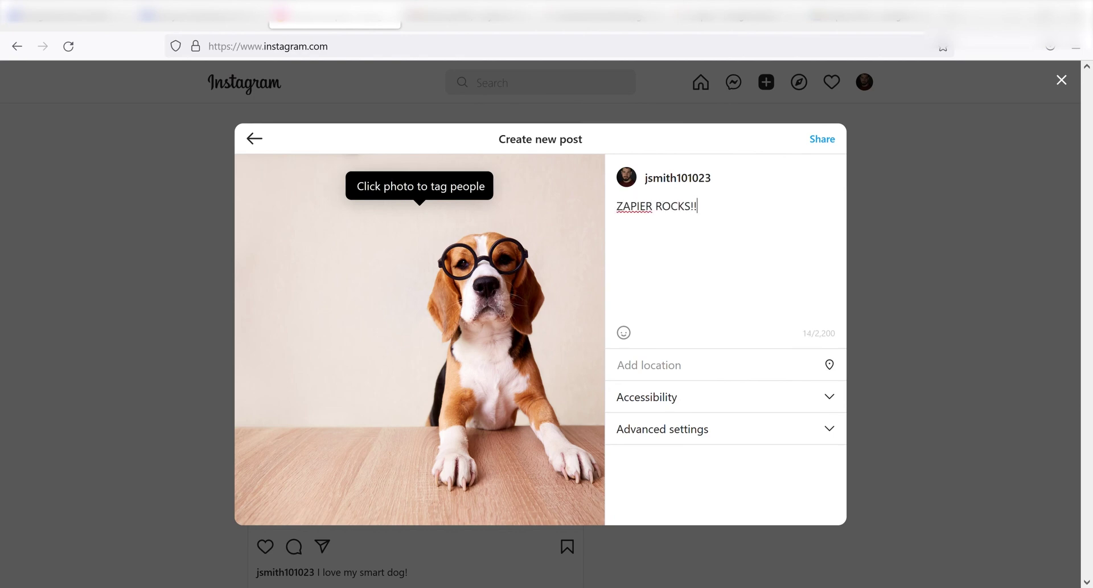